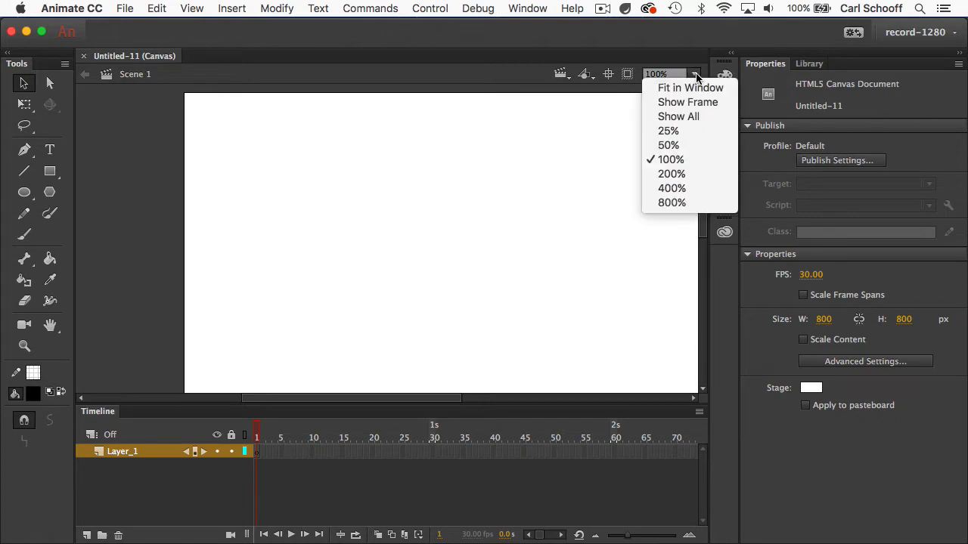
Step: Fit the stage in the window and save the document as carl-nachos in the stop-motion-nachos folder
left_click(715, 89)
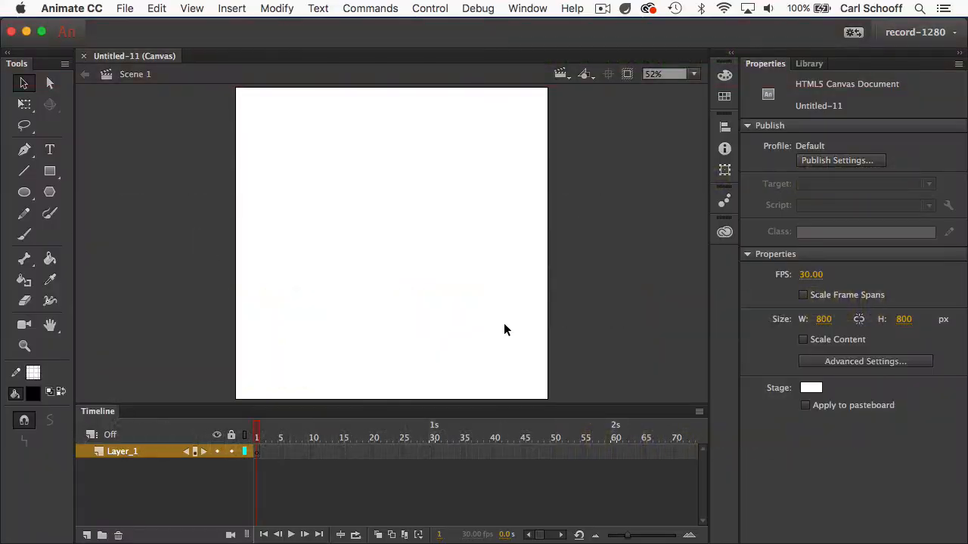
left_click(125, 8)
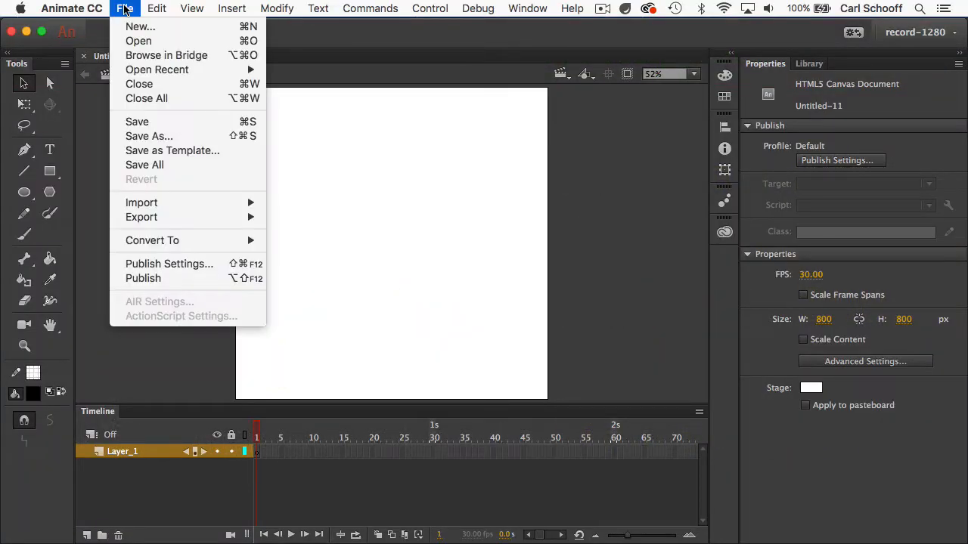
left_click(155, 123)
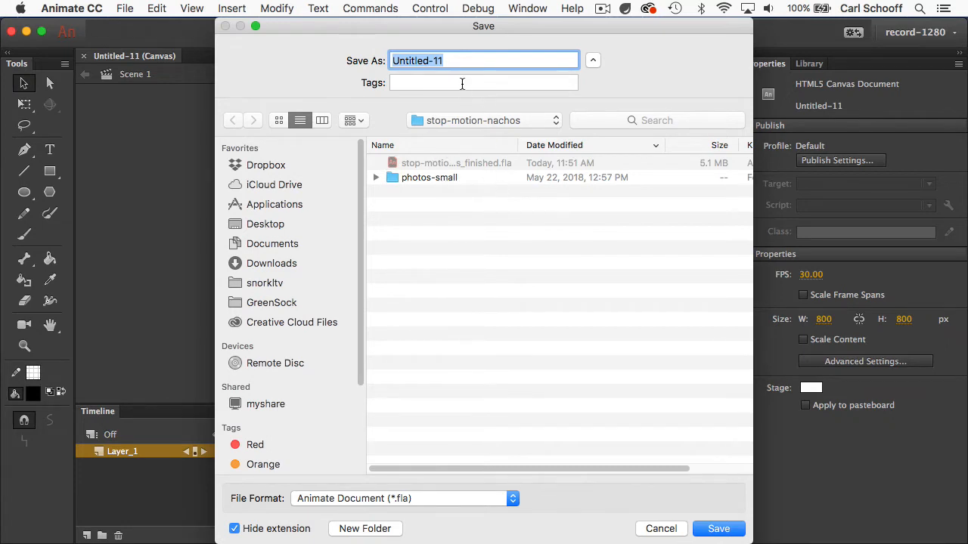
left_click(452, 57)
left_click_drag(495, 56, 363, 47)
type("carl-nachos")
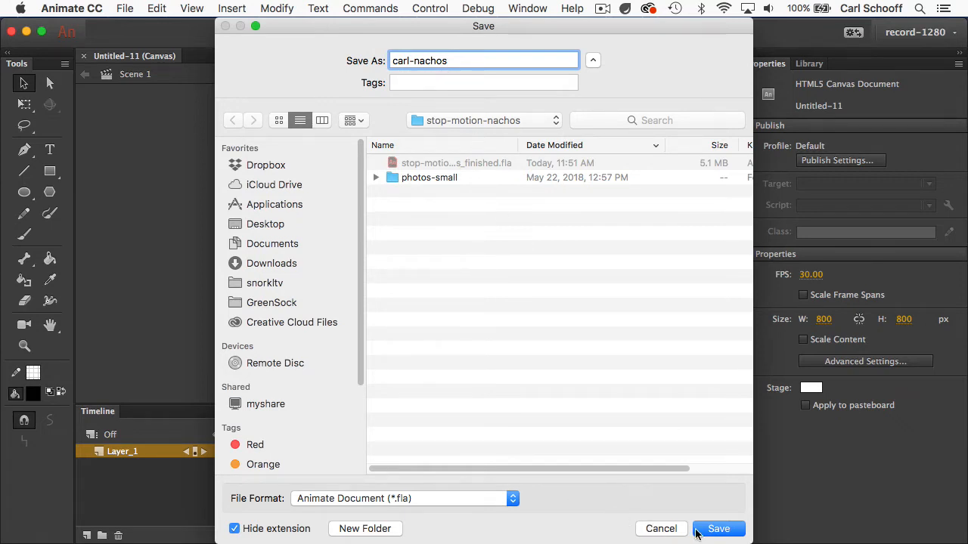
left_click(726, 532)
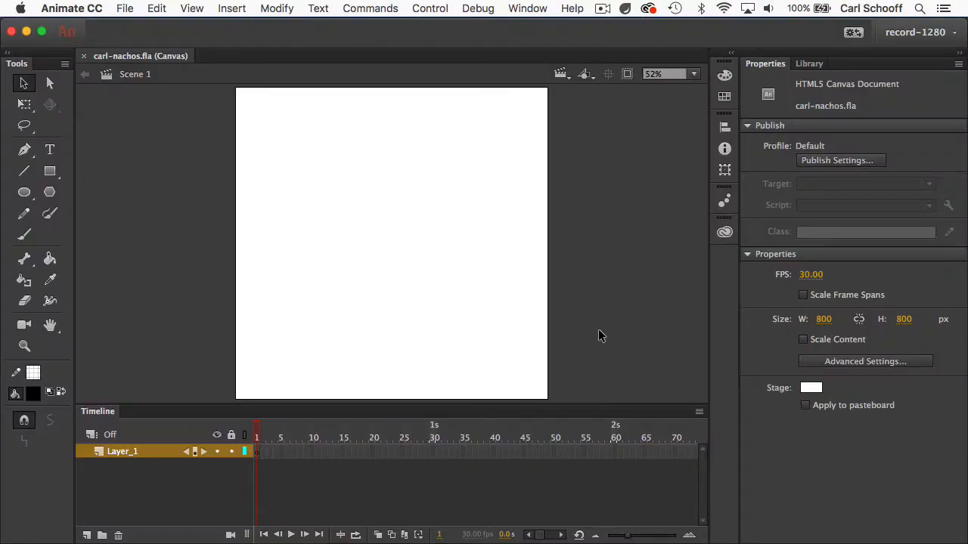
Step: Import the full image sequence starting with IMG_7611.jpg from the photos-small folder to the stage
left_click(125, 9)
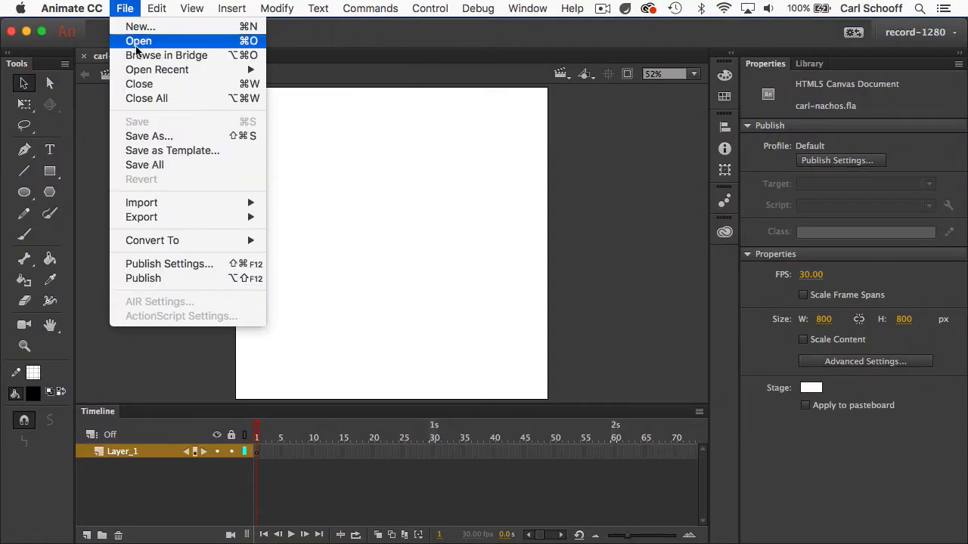
mouse_move(168, 202)
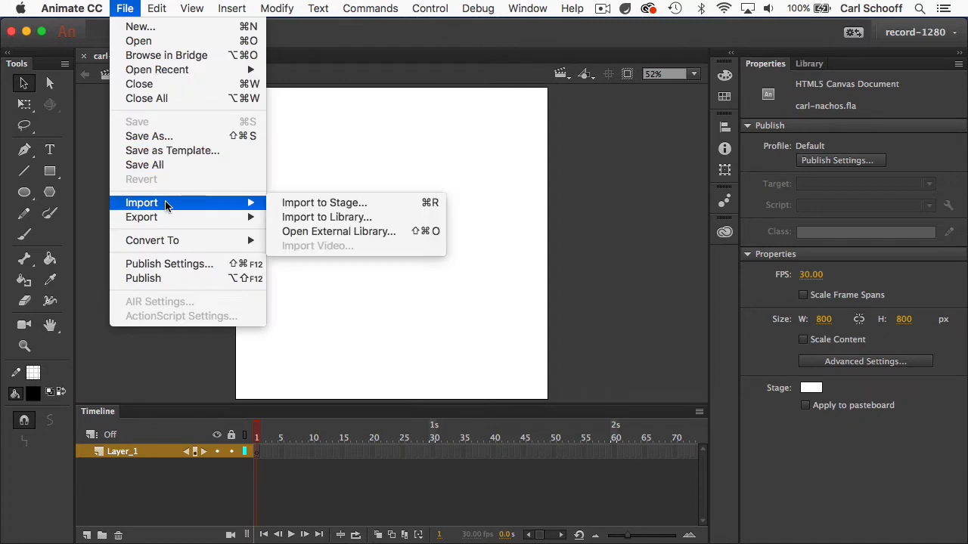
left_click(311, 204)
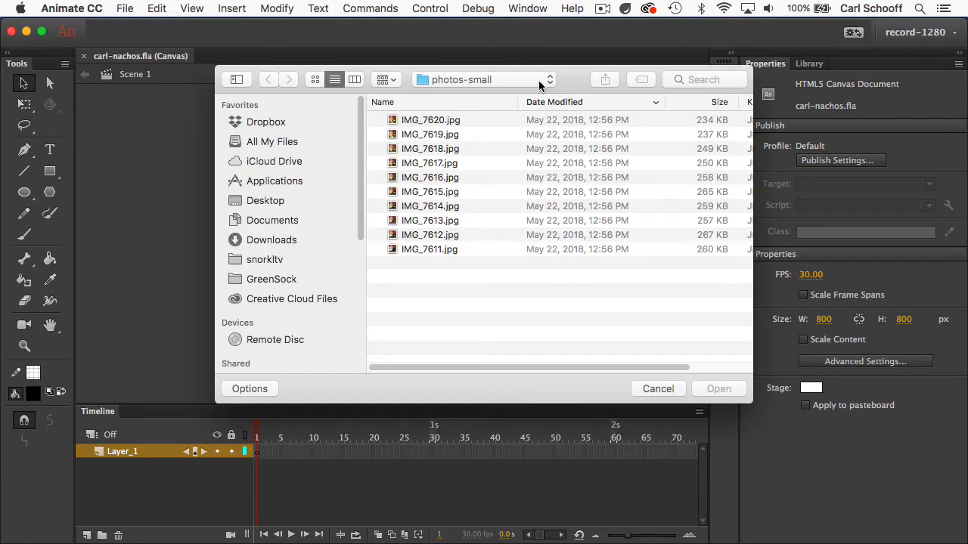
left_click(539, 80)
left_click(540, 96)
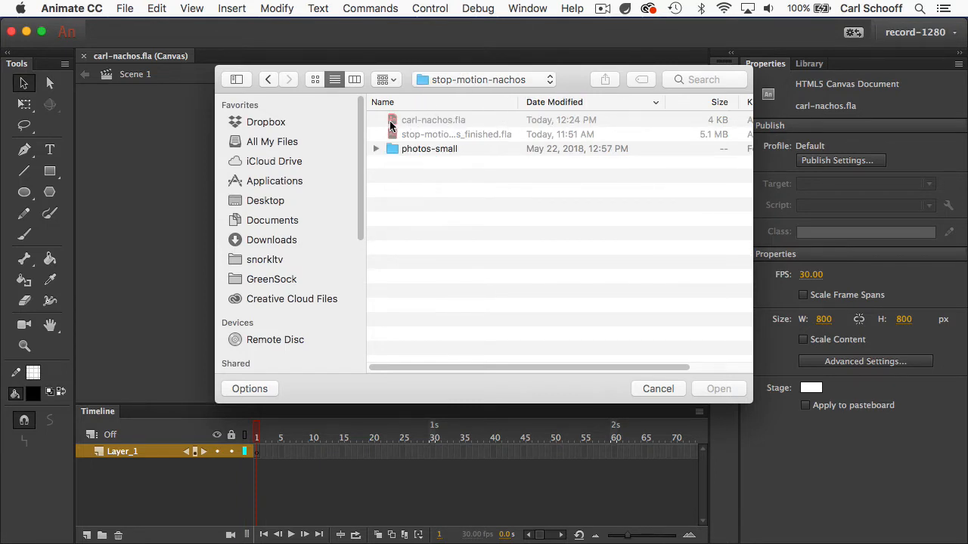
double_click(417, 150)
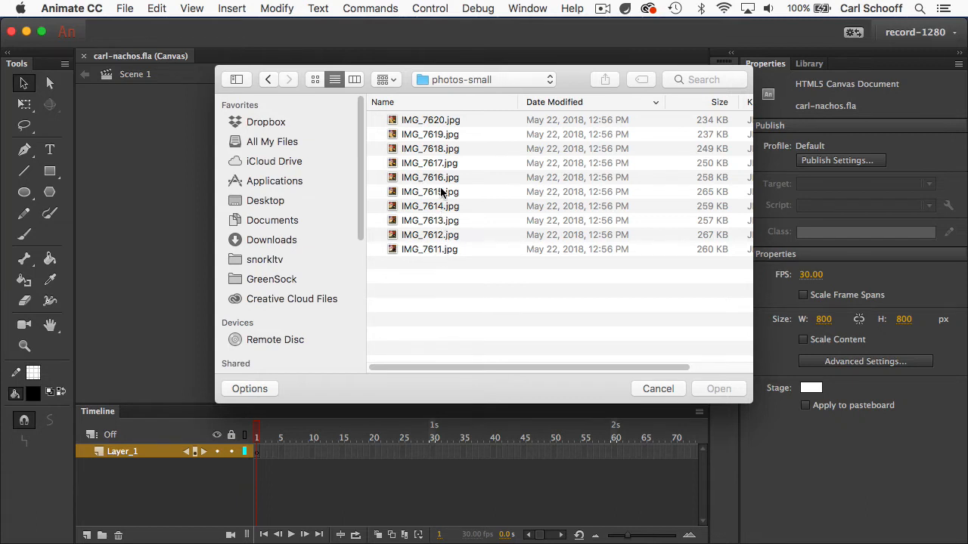
left_click(431, 251)
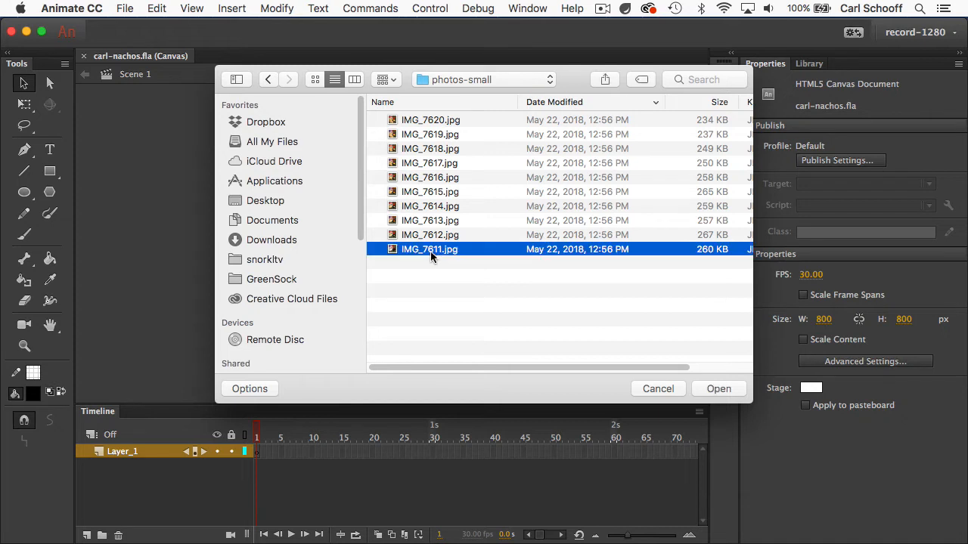
left_click(715, 387)
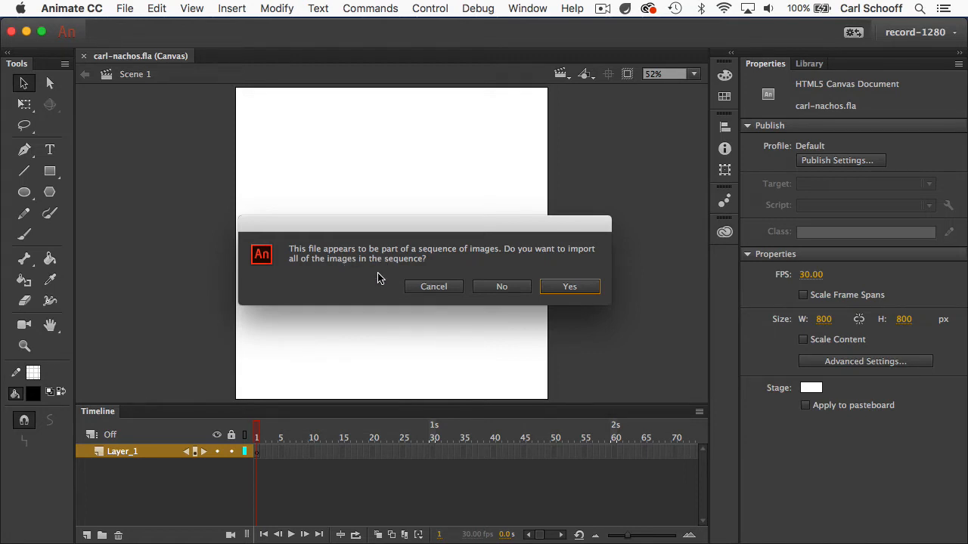
left_click(562, 287)
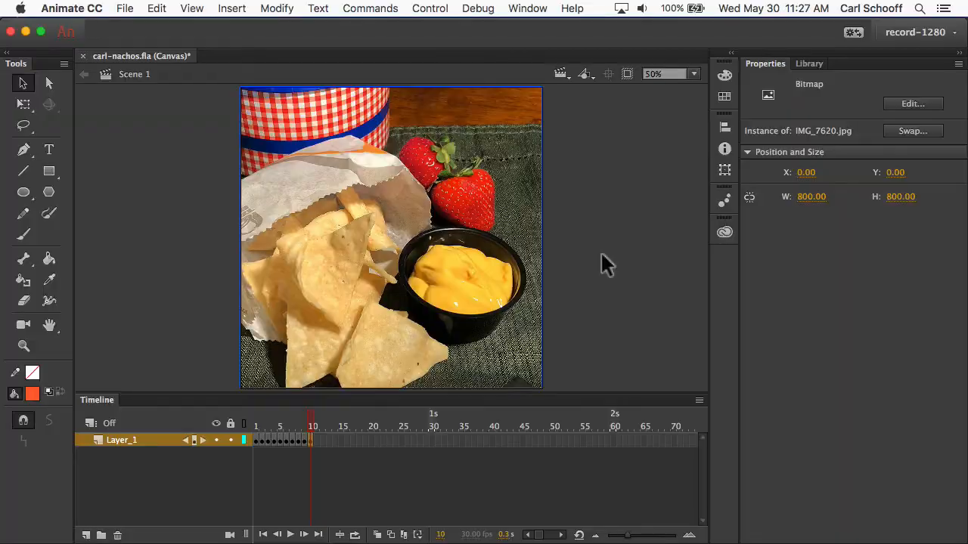
Step: Scrub the playhead from frame 1 to frame 10 to preview the imported photos
left_click(258, 425)
mouse_move(257, 425)
left_mouse_down()
mouse_move(313, 426)
mouse_move(255, 424)
left_mouse_up()
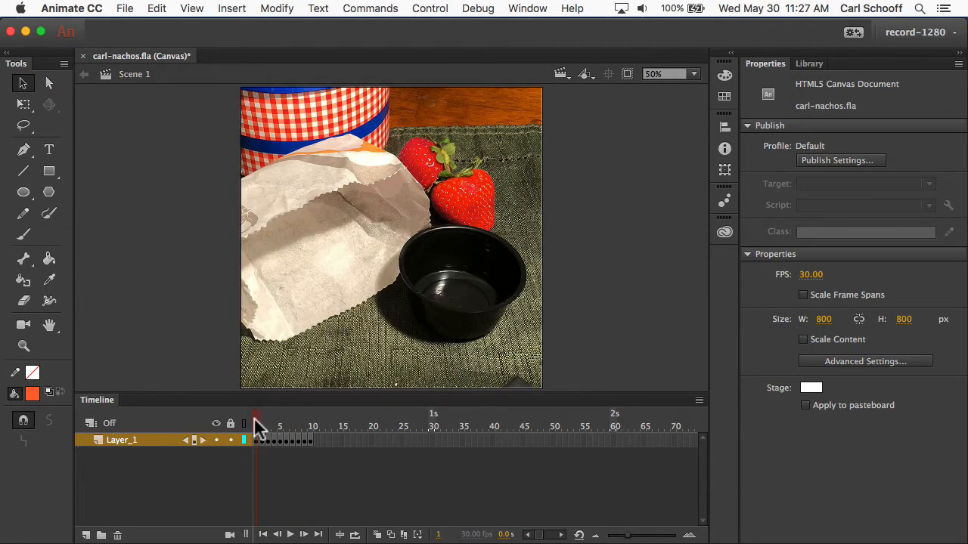
left_click_drag(257, 427, 317, 429)
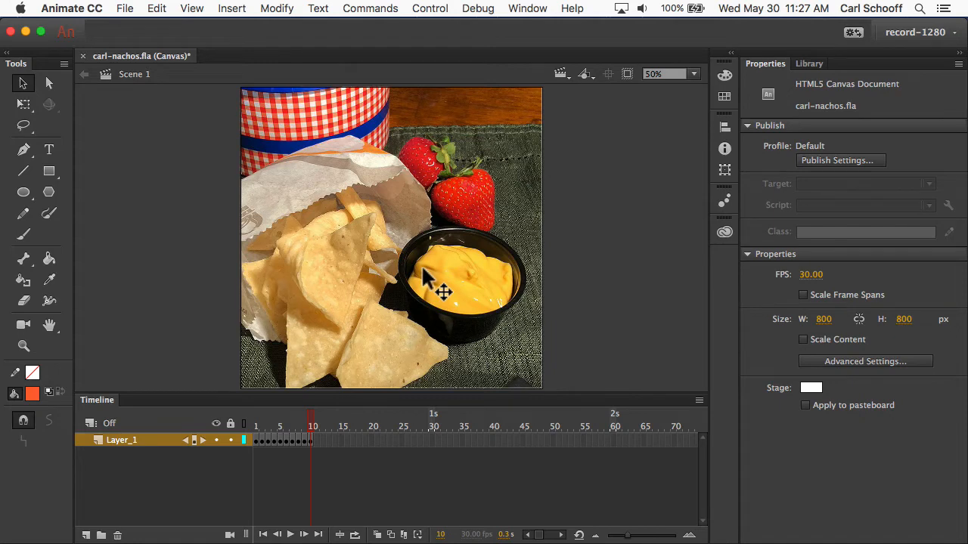
Step: Reverse the order of all ten keyframes on Layer_1 and play the animation from frame 1
left_click(254, 439)
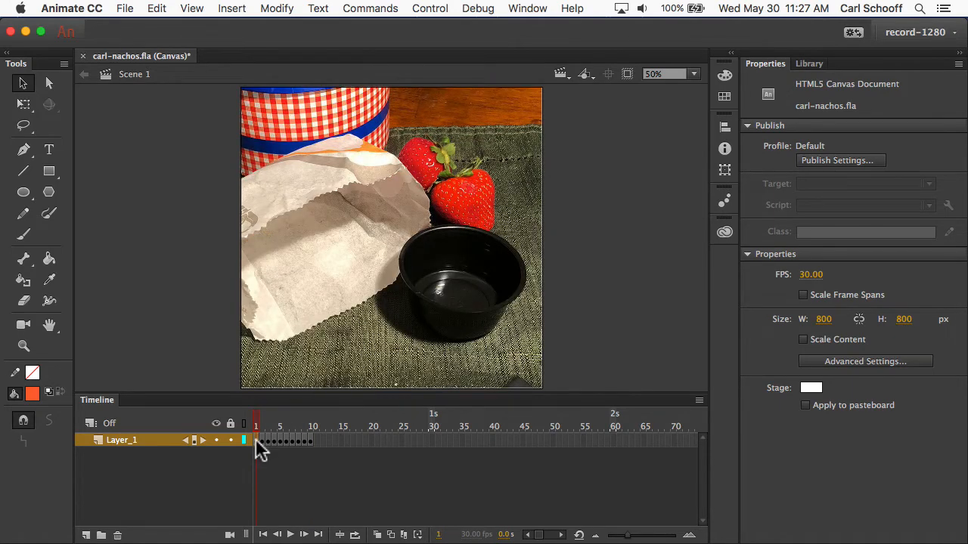
left_click_drag(256, 439, 308, 440)
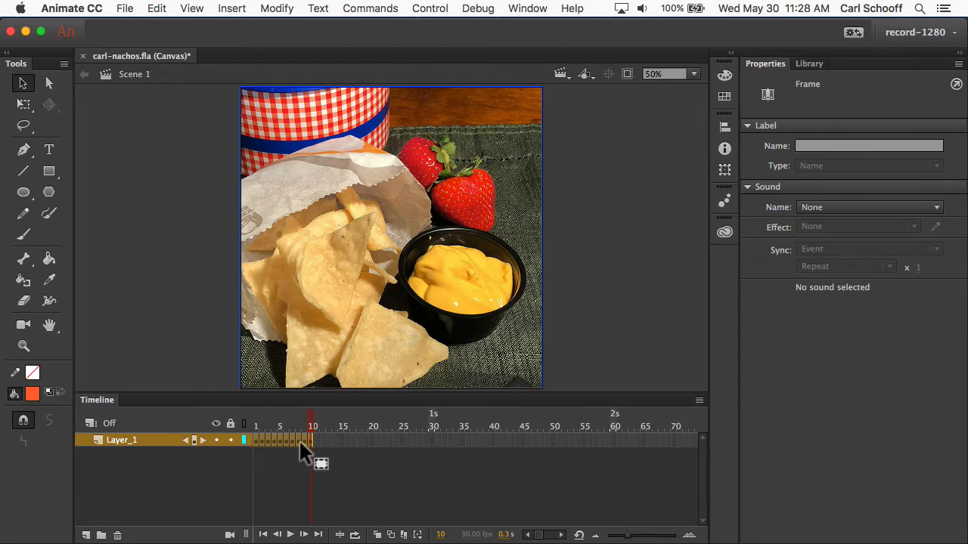
left_click(570, 279)
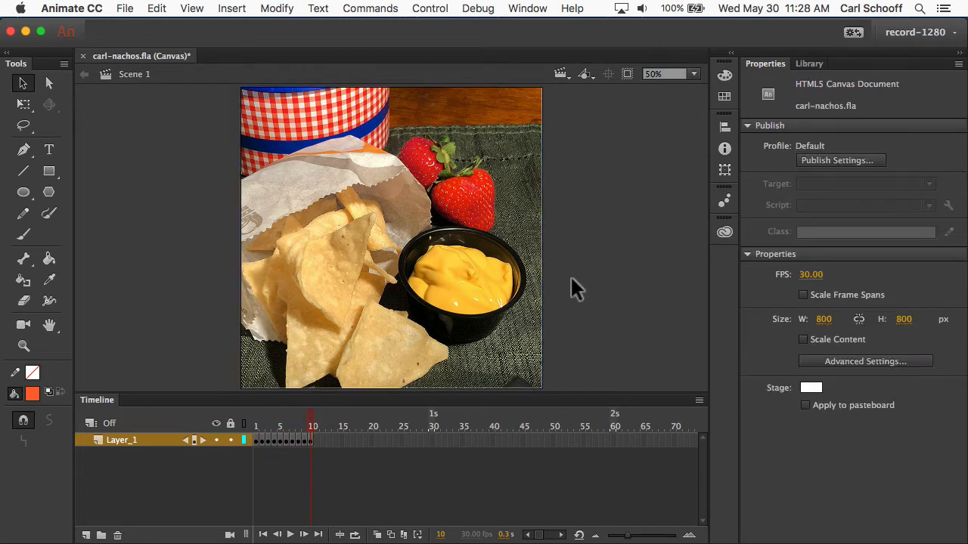
left_click(255, 439)
left_click_drag(255, 438, 309, 440)
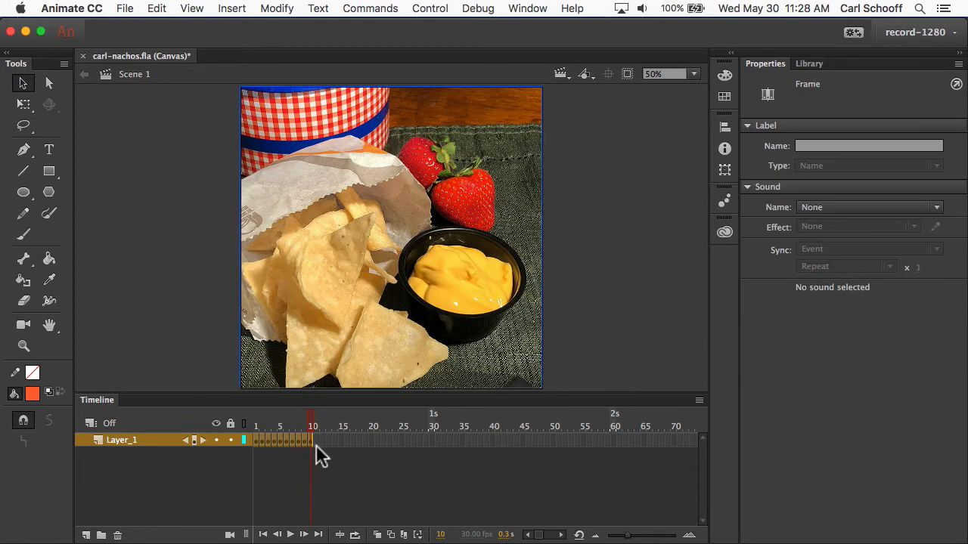
right_click(278, 441)
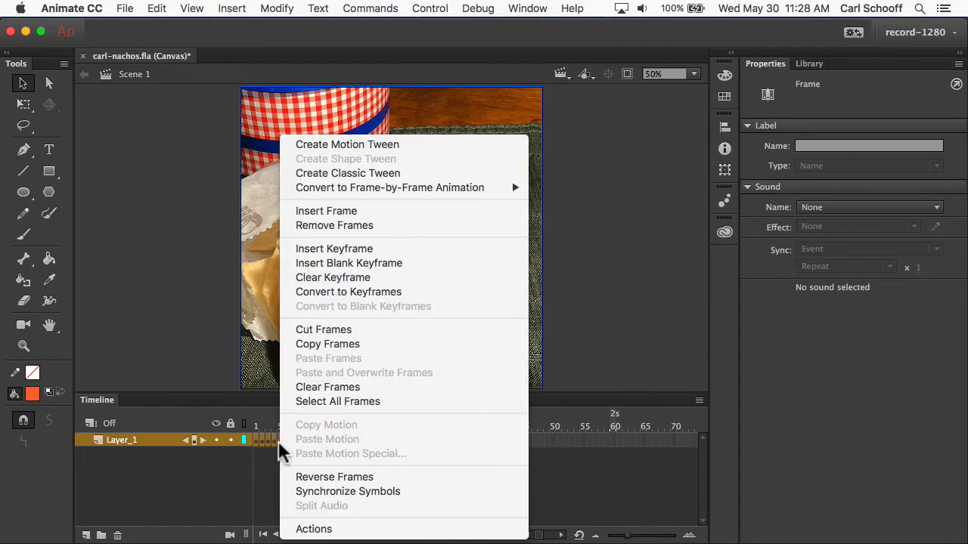
left_click(325, 476)
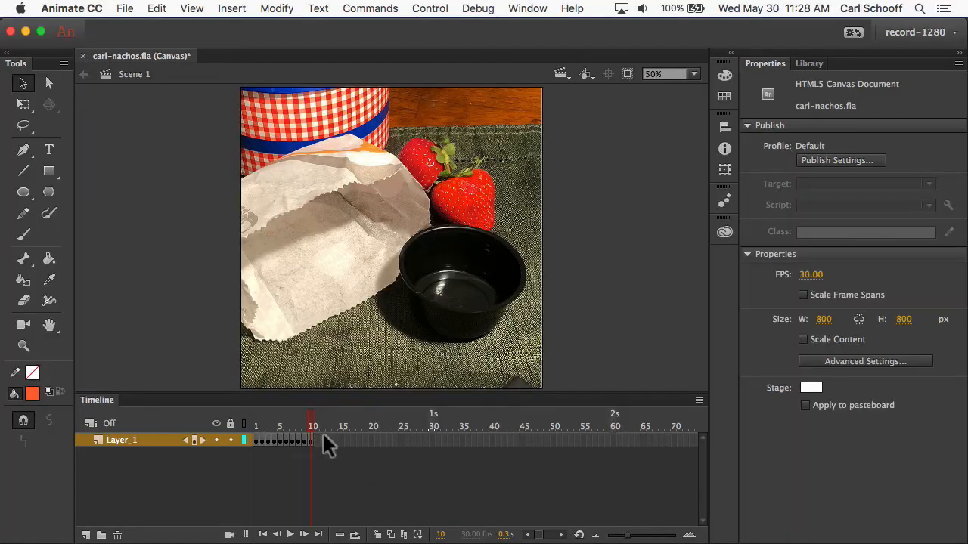
left_click_drag(316, 428, 252, 424)
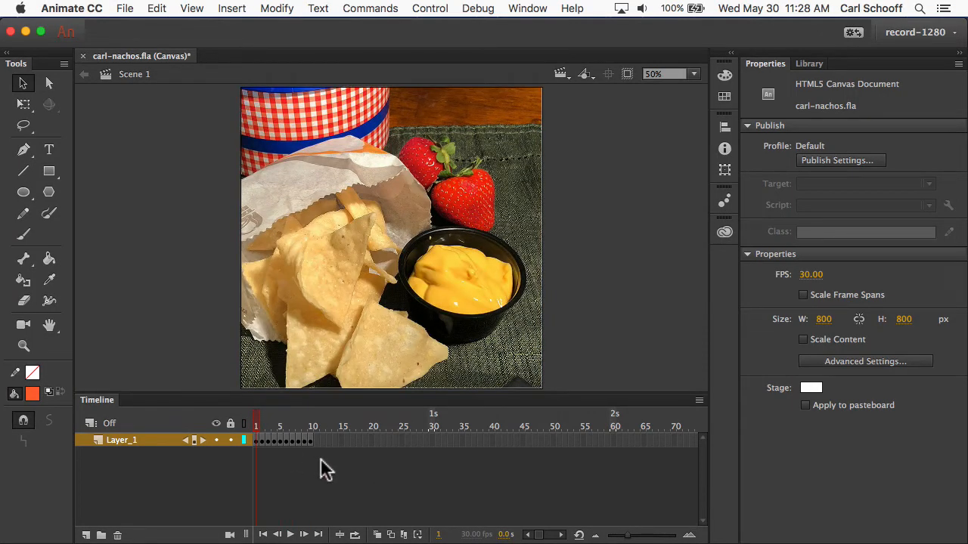
key("Return")
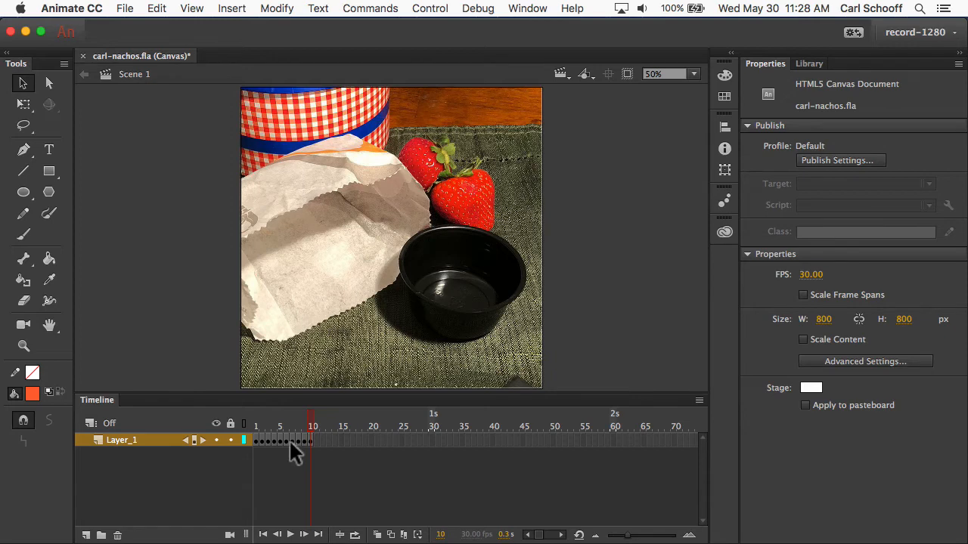
Step: Insert five extra frames after the first keyframe on Layer_1 to hold the opening photo longer
left_click(257, 440)
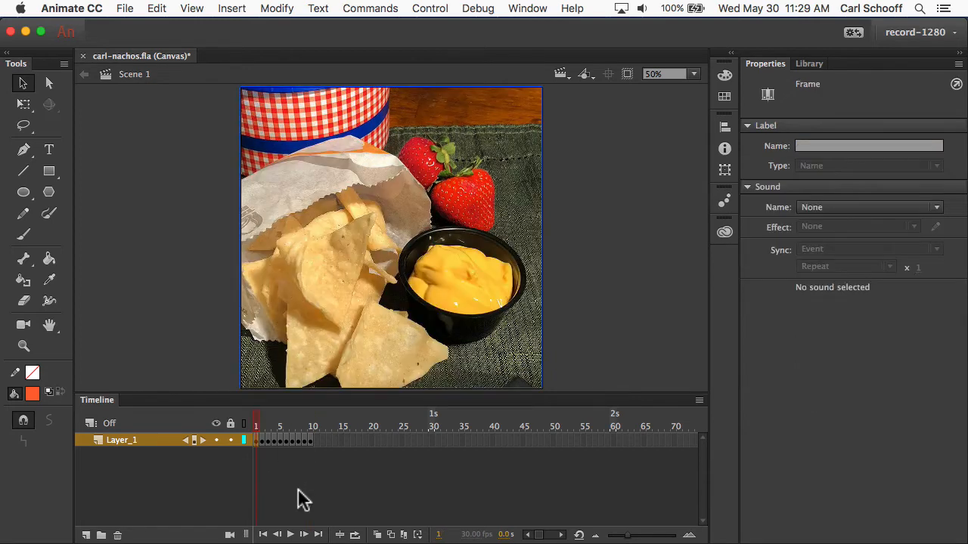
key("F5")
key("F5")
key("F5")
key("F5")
key("F5")
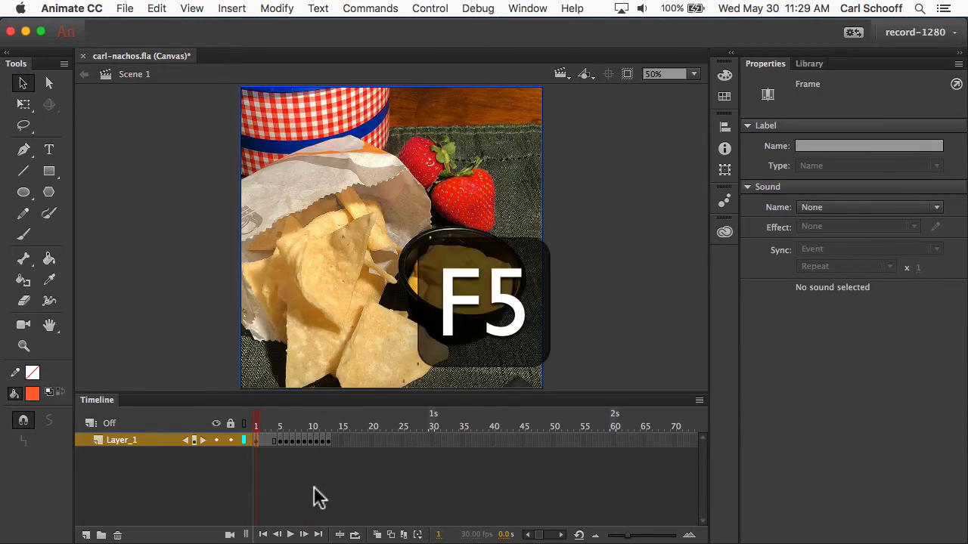
key("F5")
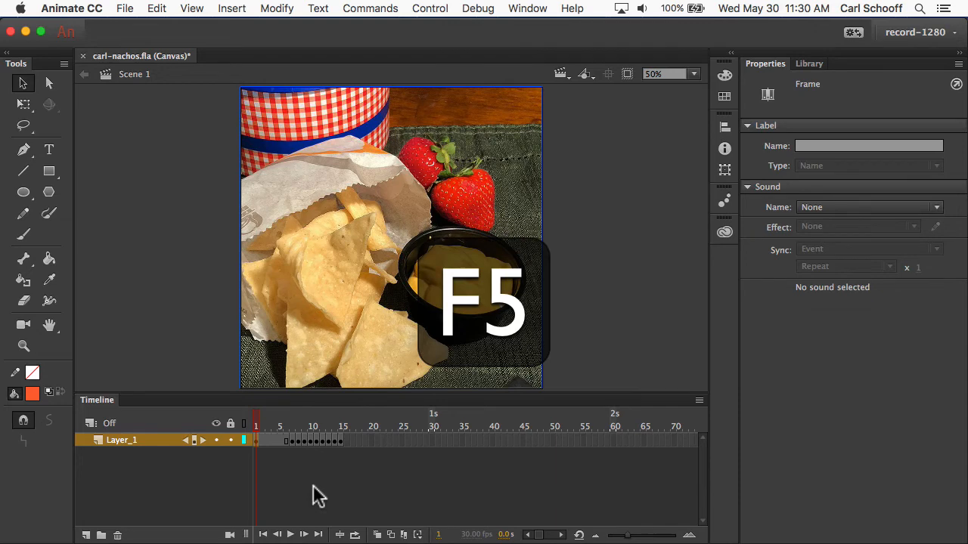
Step: Insert five extra frames after the second photo's keyframe at frame 7
left_click(291, 440)
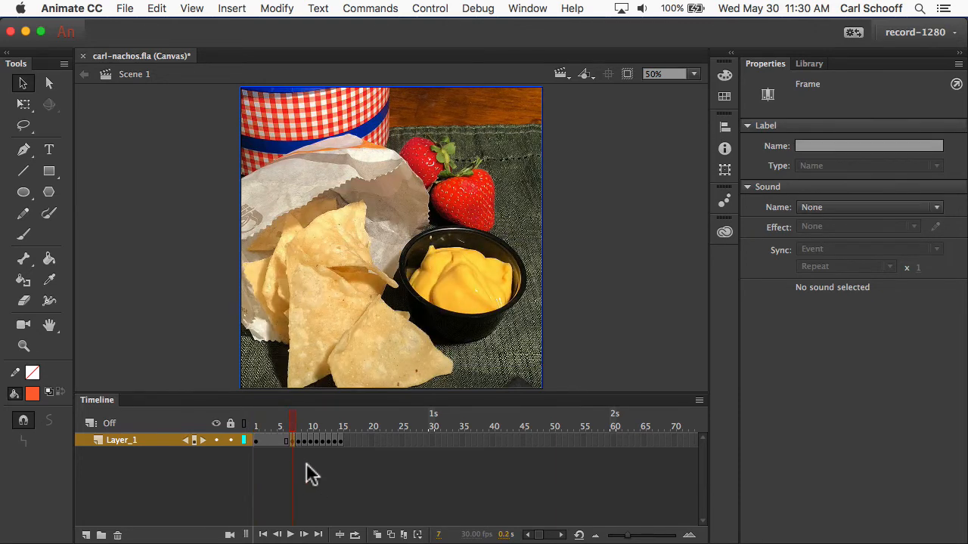
key("F5")
key("F5")
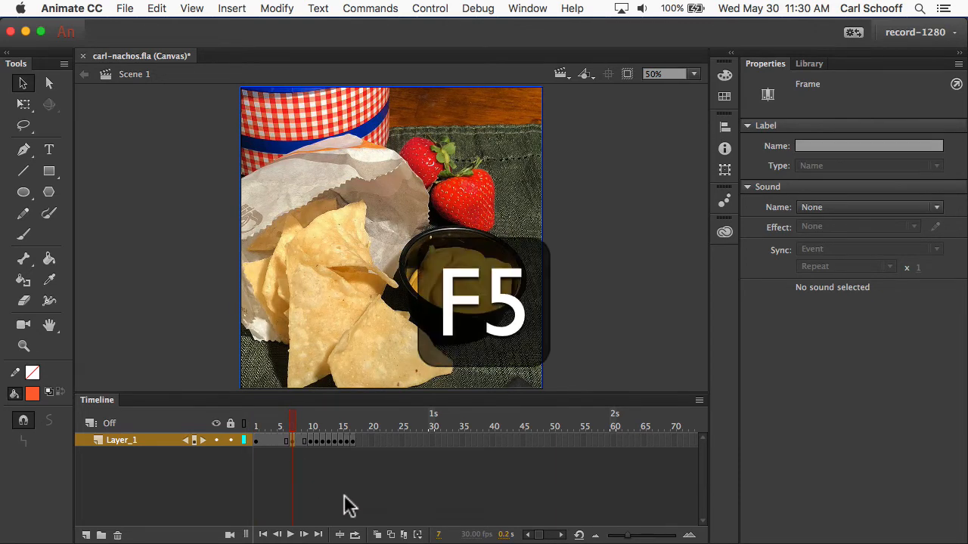
key("F5")
key("F5")
key("F5")
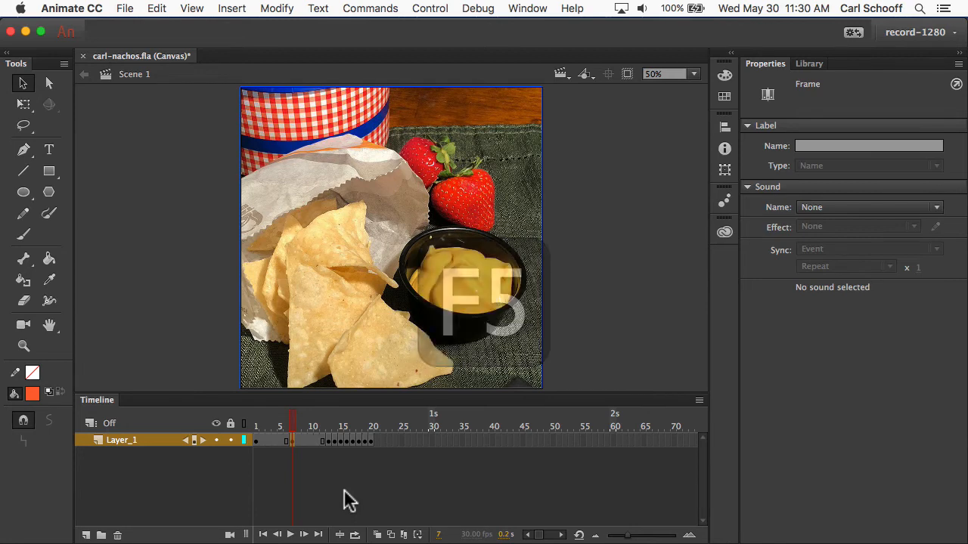
Step: Insert five extra frames after the third photo's keyframe at frame 13
left_click(371, 441)
left_click(328, 441)
key("F5")
key("F5")
key("F5")
key("F5")
key("F5")
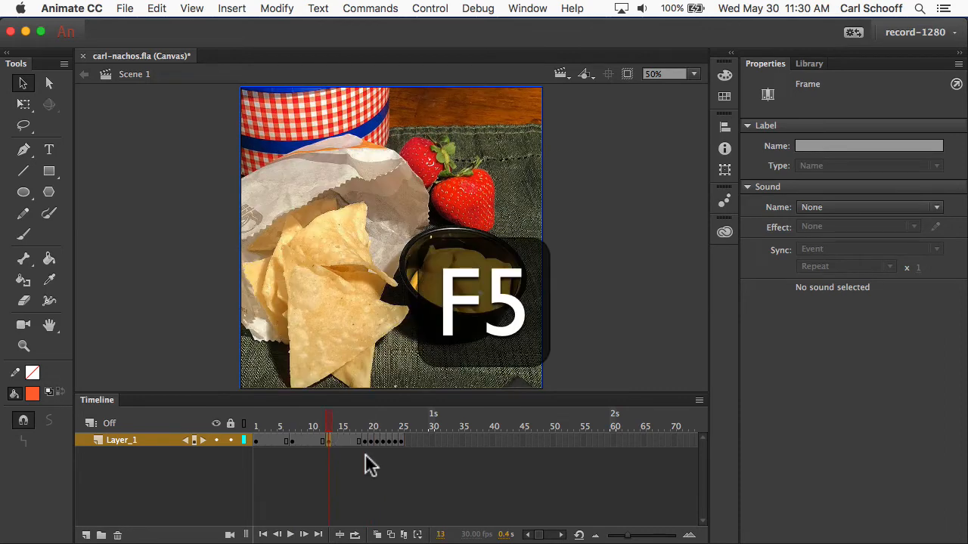
Step: Insert five extra frames after each of the keyframes at frames 19 and 25
left_click(364, 440)
key("F5")
key("F5")
key("F5")
key("F5")
key("F5")
left_click(400, 441)
key("F5")
key("F5")
key("F5")
key("F5")
key("F5")
Step: Insert five extra frames after each of the keyframes at frames 31, 37 and 43
left_click(437, 441)
left_click(473, 454)
key("F5")
key("F5")
key("F5")
key("F5")
key("F5")
left_click(513, 484)
key("F5")
key("F5")
key("F5")
key("F5")
key("F5")
Step: Insert five extra frames after each of the last two keyframes, at frames 49 and 55
left_click(550, 469)
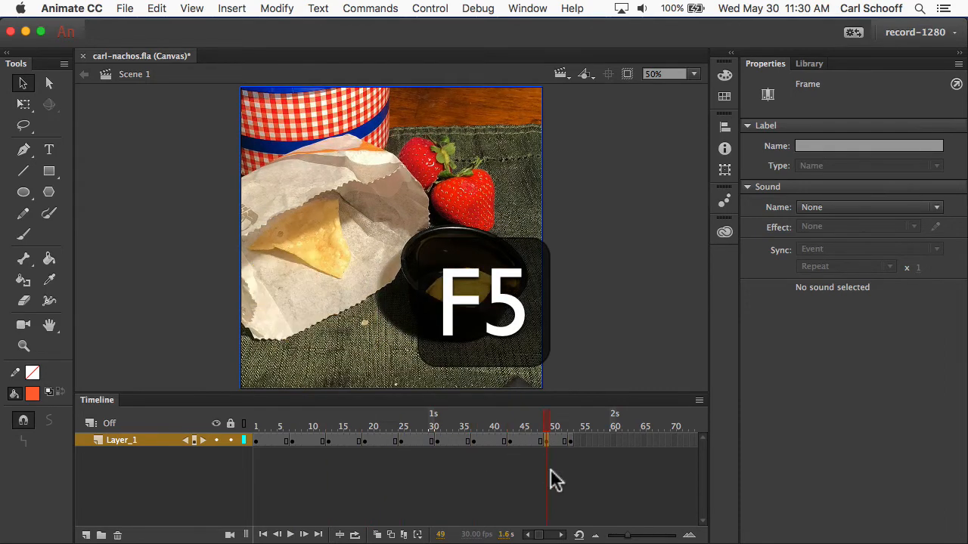
key("F5")
key("F5")
key("F5")
key("F5")
key("F5")
left_click(586, 473)
key("F5")
key("F5")
key("F5")
key("F5")
key("F5")
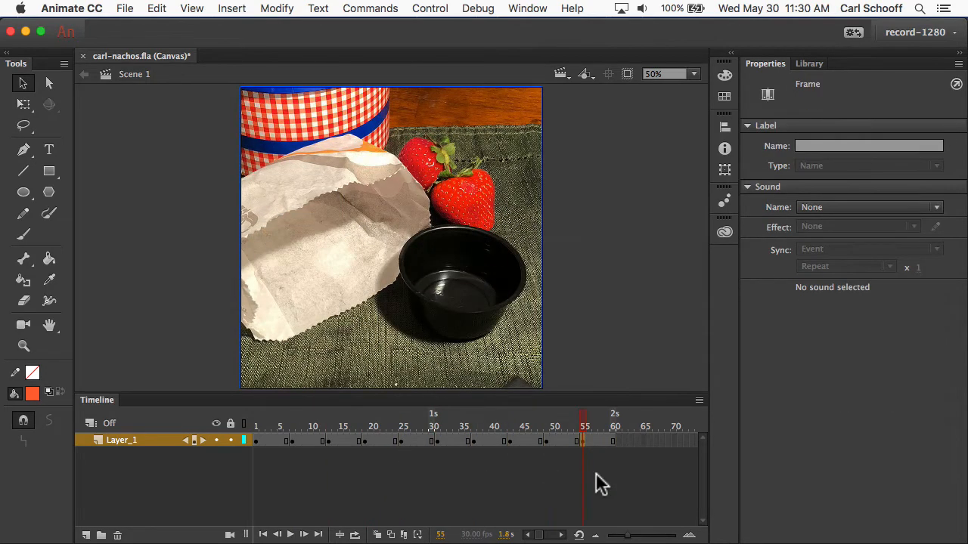
Step: Check the last frame at frame 60 and play the retimed animation from frame 1
left_click(613, 436)
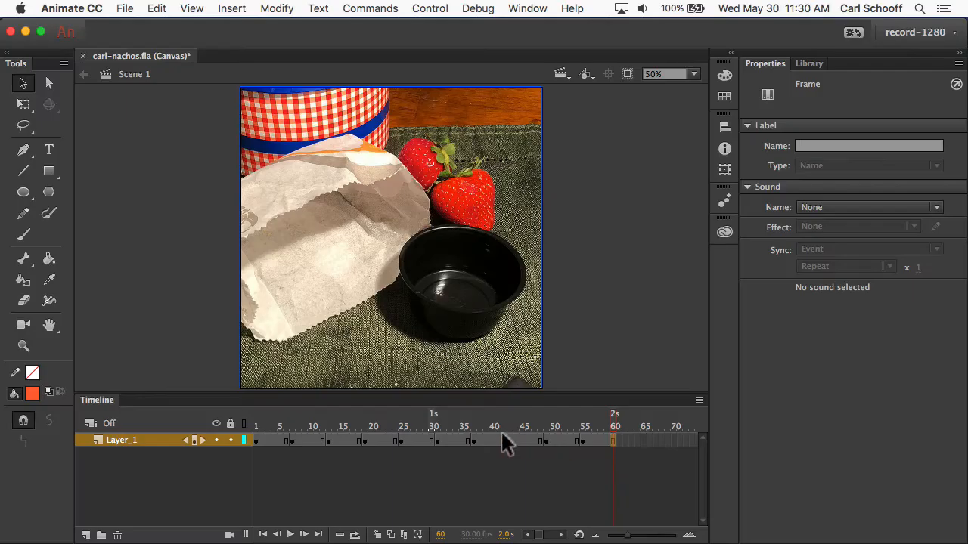
left_click(257, 425)
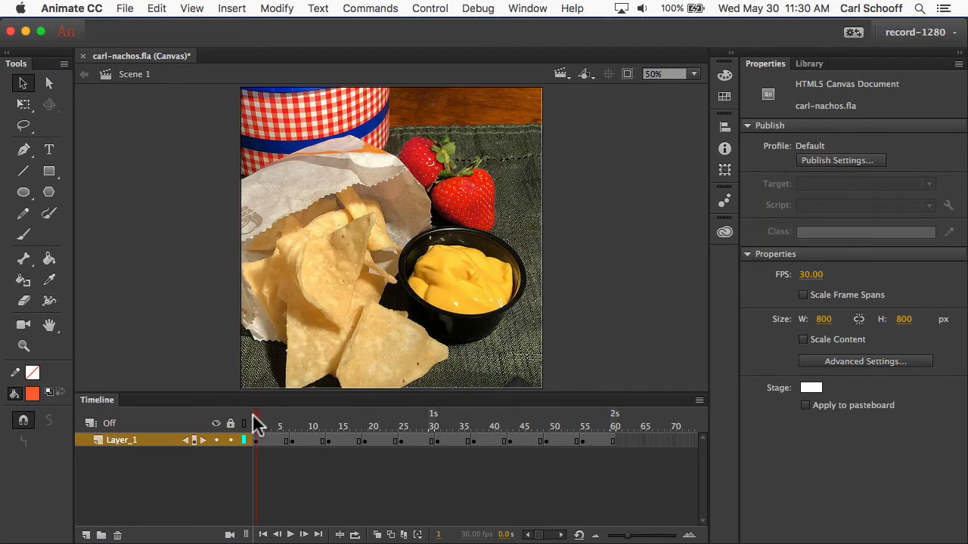
key("Return")
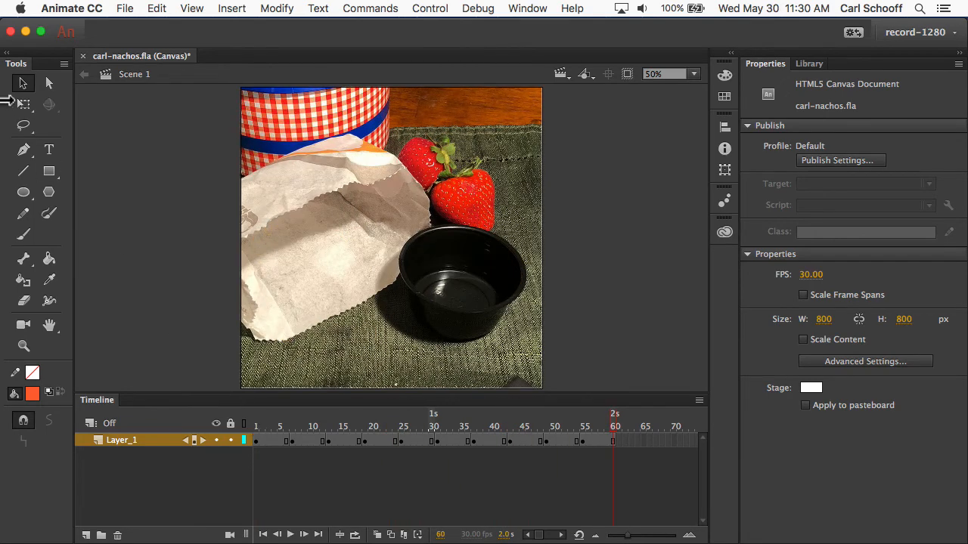
Step: Save the changes to the document
left_click(124, 8)
left_click(165, 121)
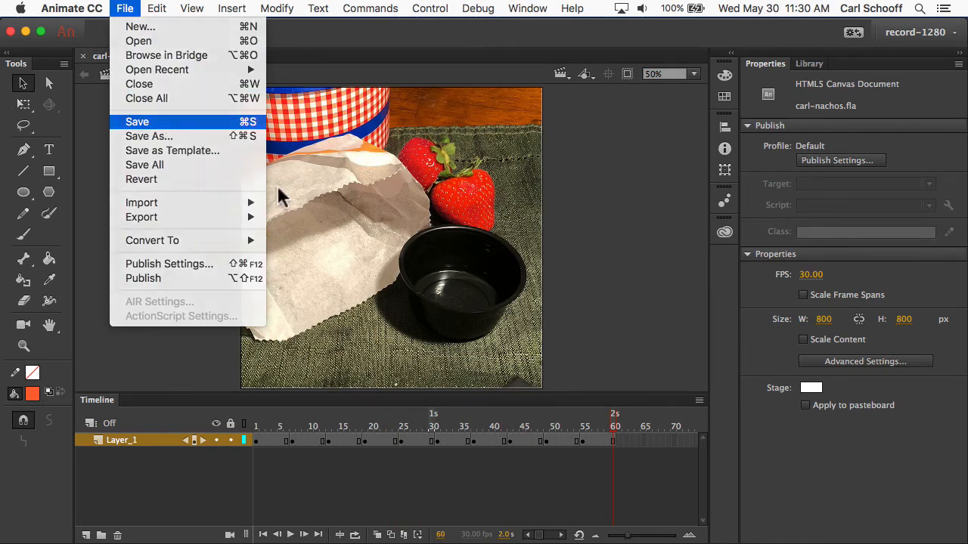